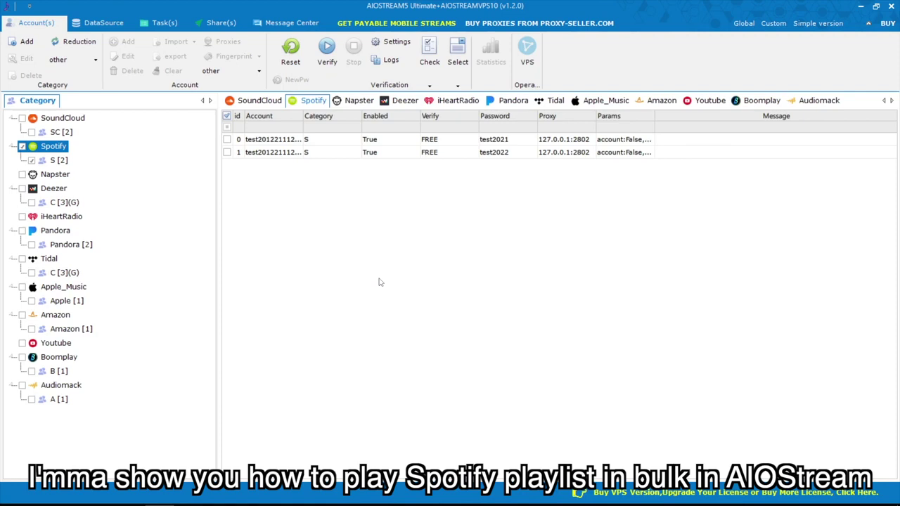
- Verify both Spotify accounts in category S
{"action": "left_click", "coordinate": [227, 139]}
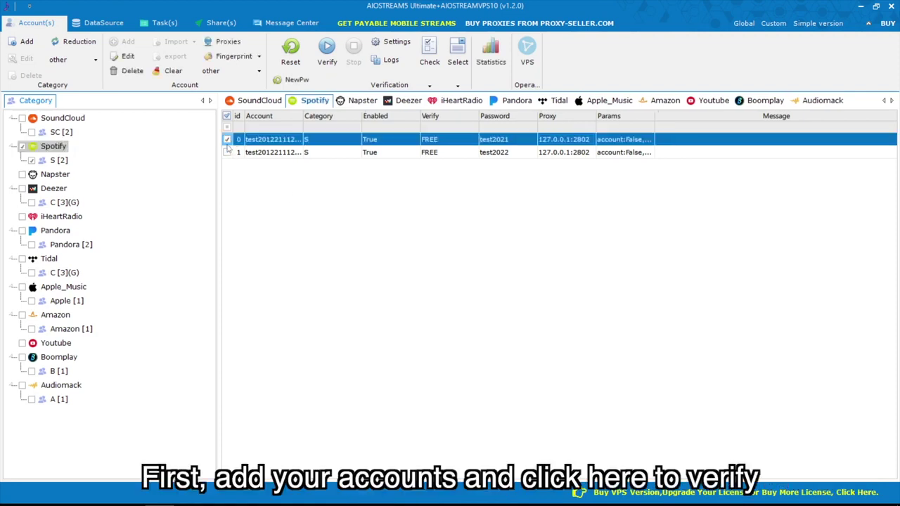
{"action": "left_click", "coordinate": [227, 153]}
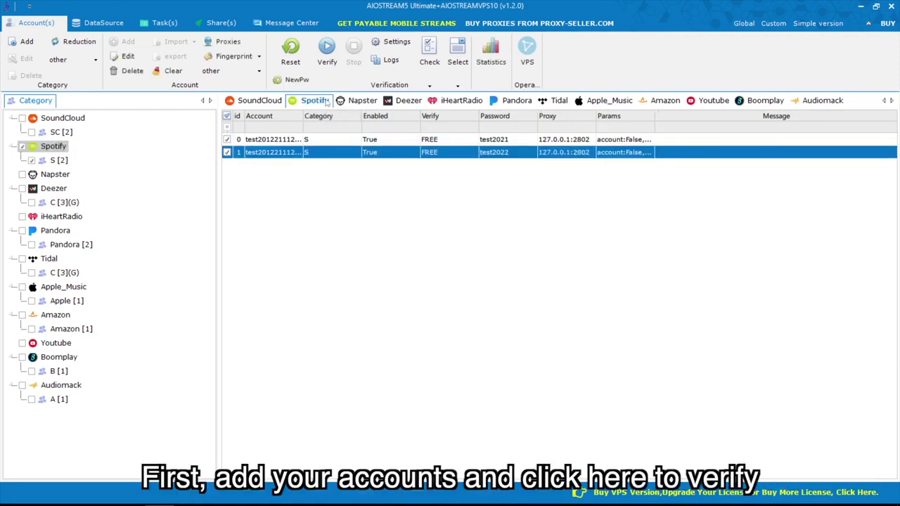
{"action": "left_click", "coordinate": [327, 50]}
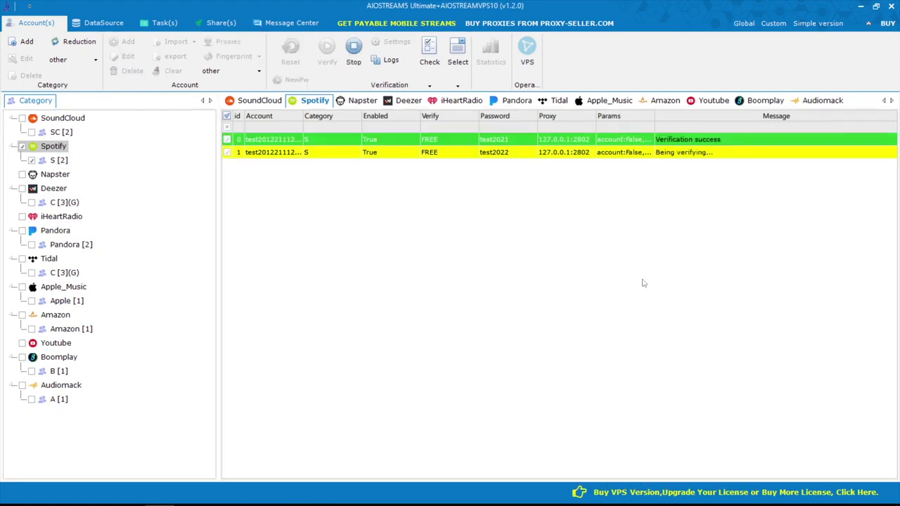
- Create an account data source named "a" under Spotify
{"action": "left_click", "coordinate": [99, 22]}
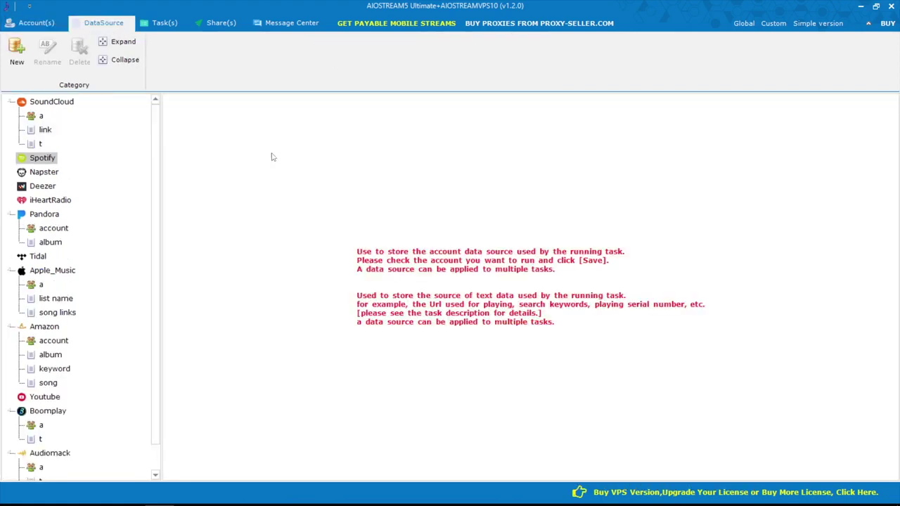
{"action": "left_click", "coordinate": [55, 158]}
{"action": "left_click", "coordinate": [23, 70]}
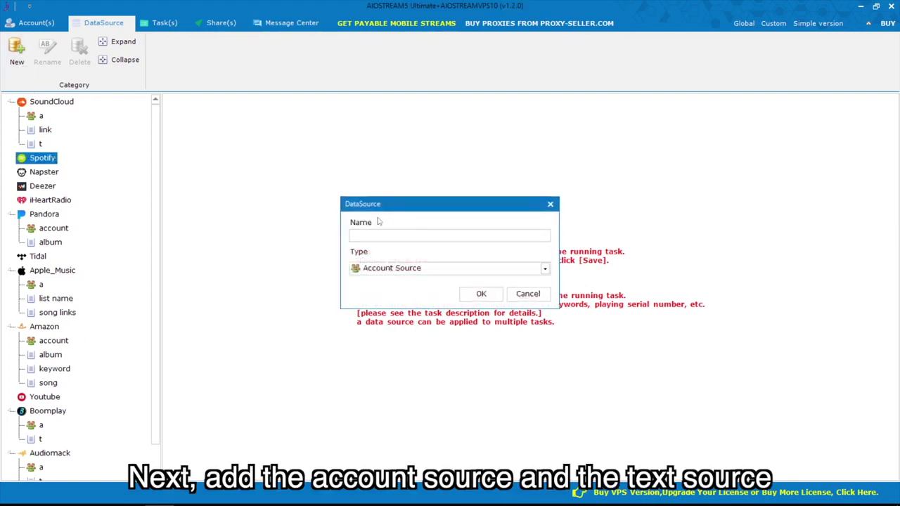
{"action": "type", "text": "a"}
{"action": "left_click", "coordinate": [481, 294]}
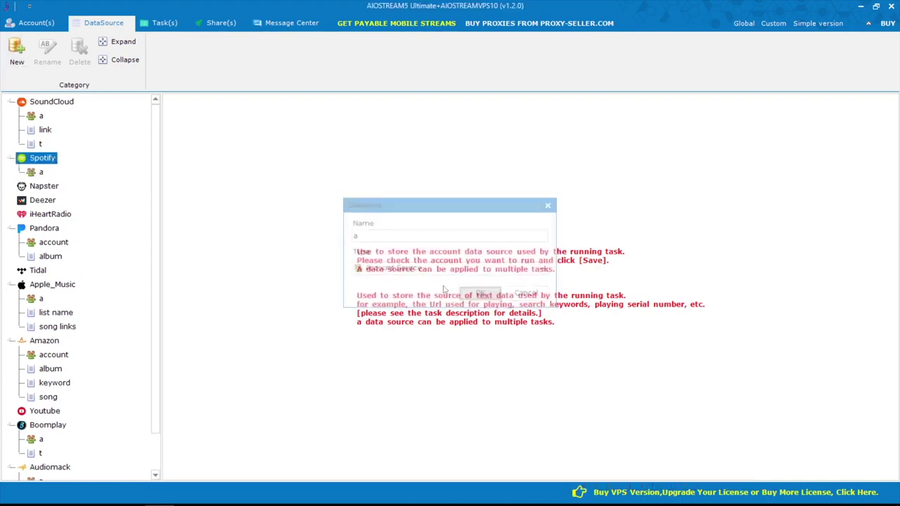
{"action": "left_click", "coordinate": [41, 172]}
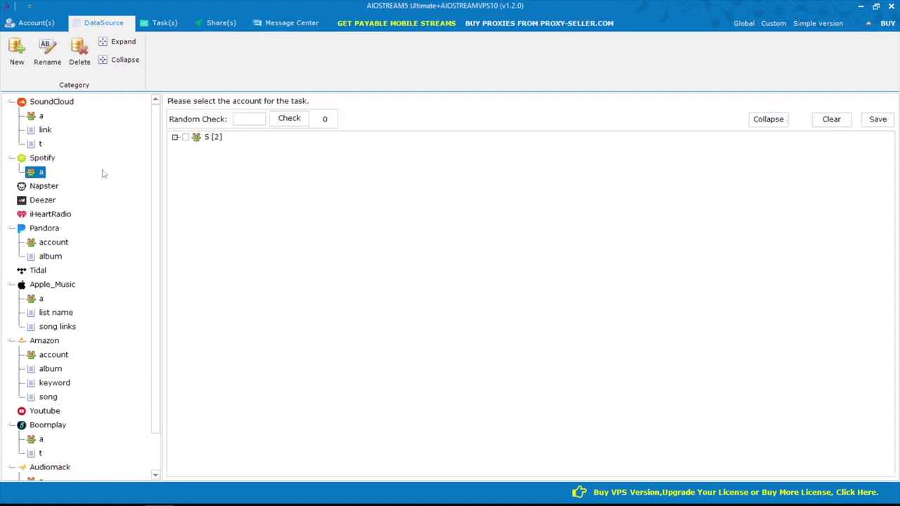
{"action": "left_click", "coordinate": [174, 138]}
{"action": "left_click", "coordinate": [185, 137]}
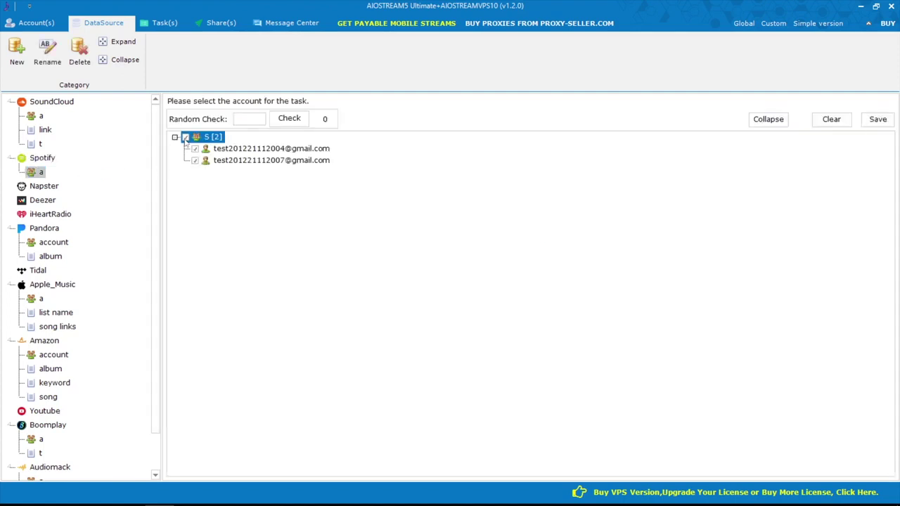
{"action": "left_click", "coordinate": [876, 121]}
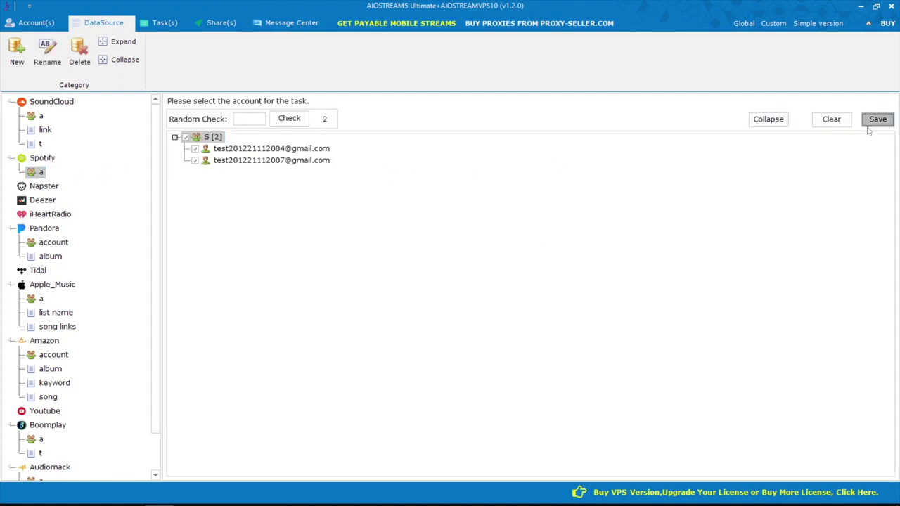
{"action": "left_click", "coordinate": [461, 298]}
- Create a Text Source data source named "t" under Spotify
{"action": "left_click", "coordinate": [17, 53]}
{"action": "left_click", "coordinate": [441, 267]}
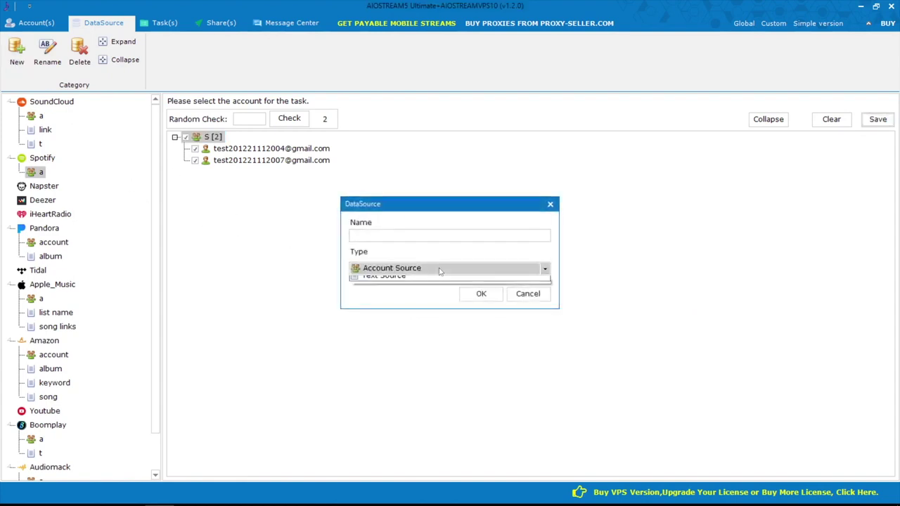
{"action": "left_click", "coordinate": [407, 290]}
{"action": "left_click", "coordinate": [380, 238]}
{"action": "type", "text": "t"}
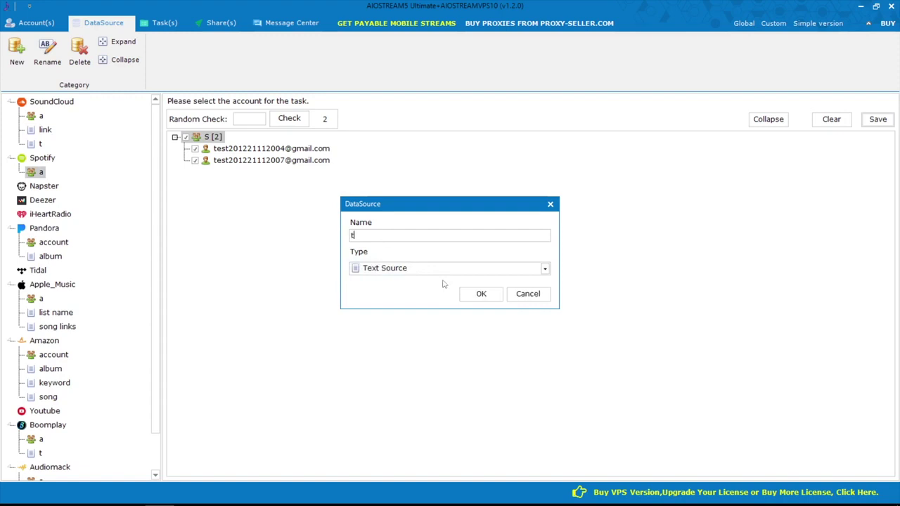
{"action": "left_click", "coordinate": [475, 294]}
{"action": "left_click", "coordinate": [83, 188]}
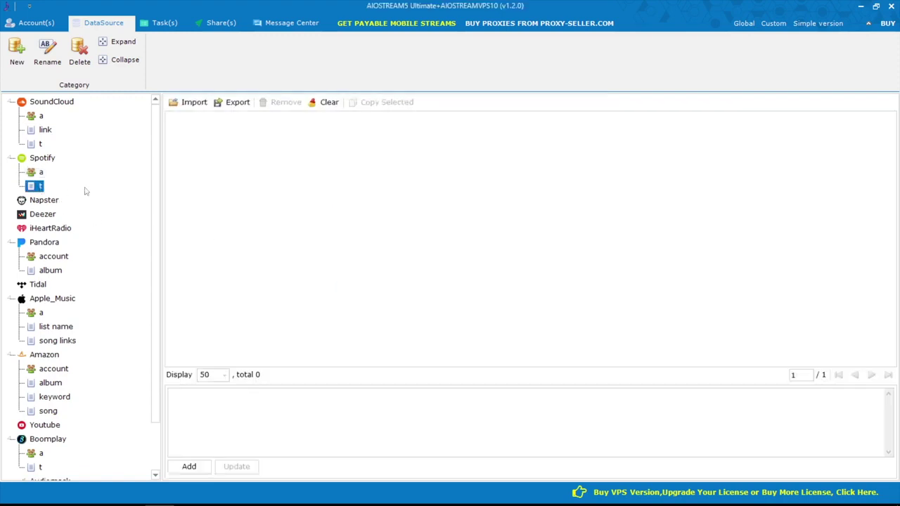
{"action": "left_click", "coordinate": [273, 393]}
{"action": "type", "text": "https://open.spotify.com/playlist/0NxGAZ6MGstUUARhwdcYGf"}
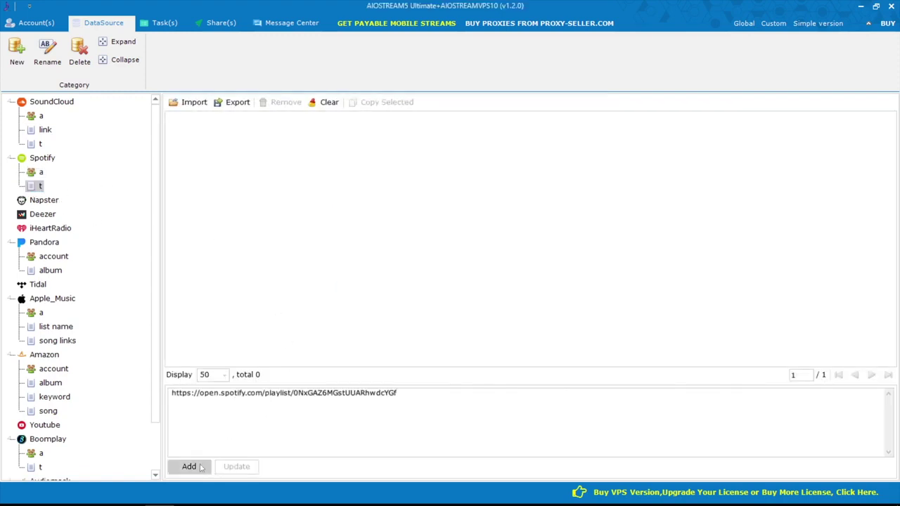
{"action": "left_click", "coordinate": [189, 466]}
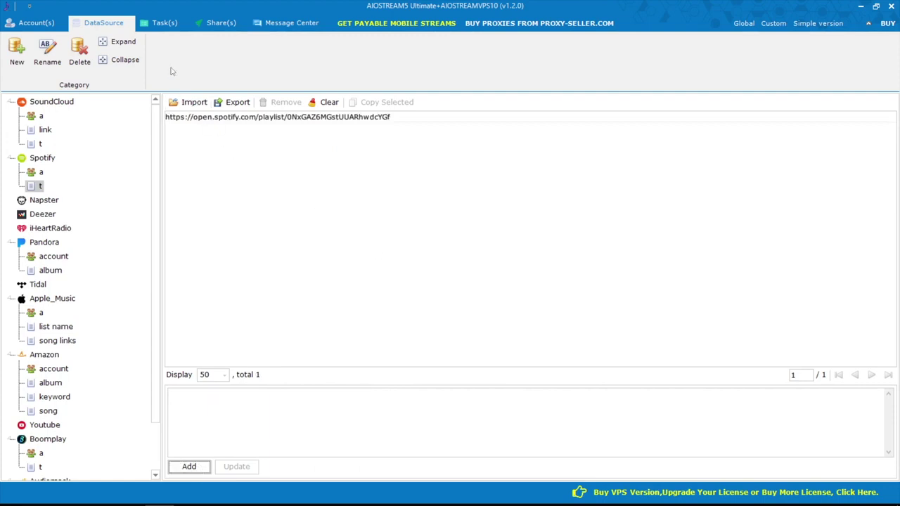
- Start a new Spotify task of type PlayList
{"action": "left_click", "coordinate": [161, 25]}
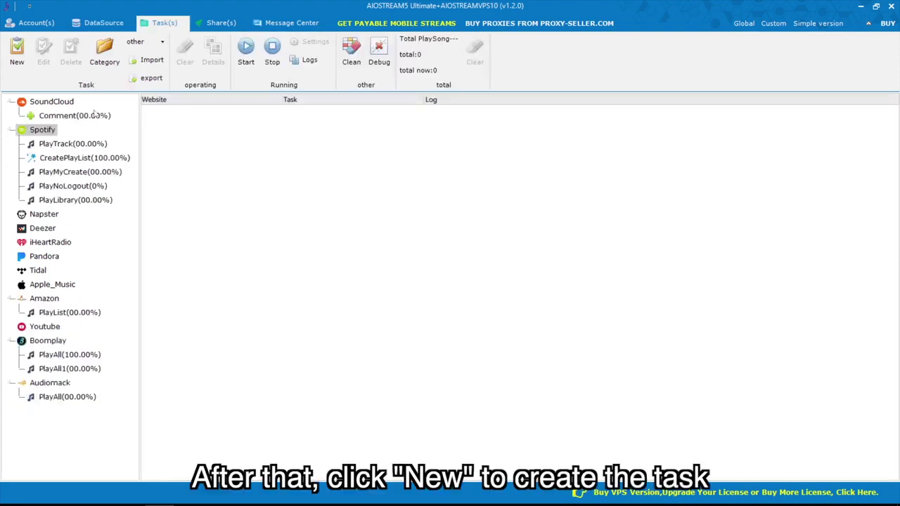
{"action": "left_click", "coordinate": [27, 136]}
{"action": "left_click", "coordinate": [17, 53]}
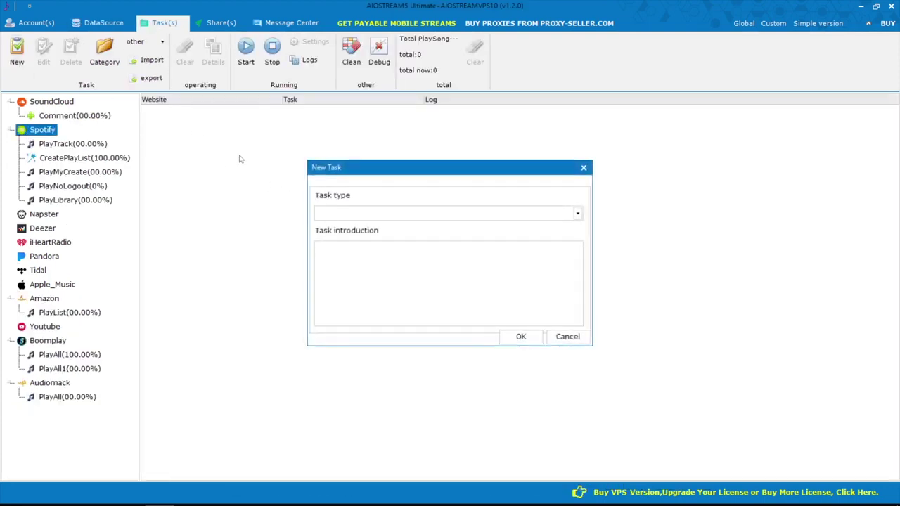
{"action": "left_click", "coordinate": [391, 215]}
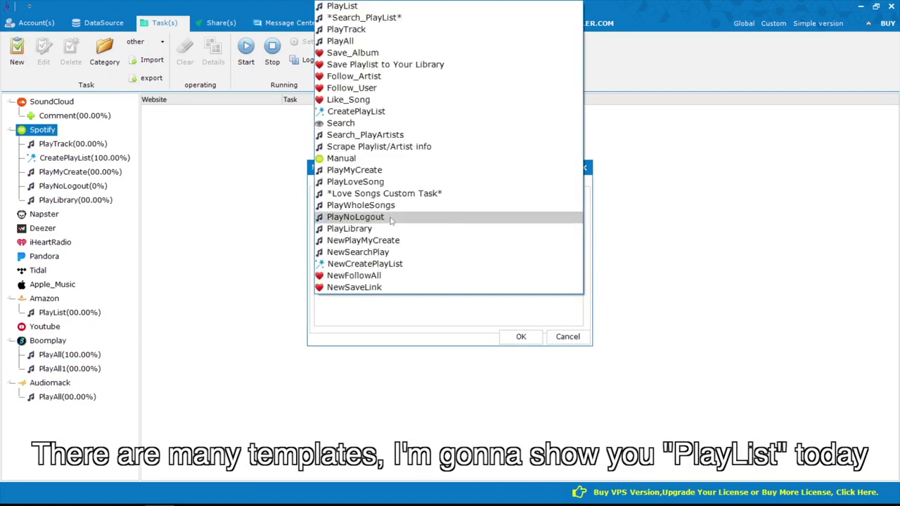
{"action": "left_click", "coordinate": [356, 10]}
{"action": "left_click", "coordinate": [516, 337]}
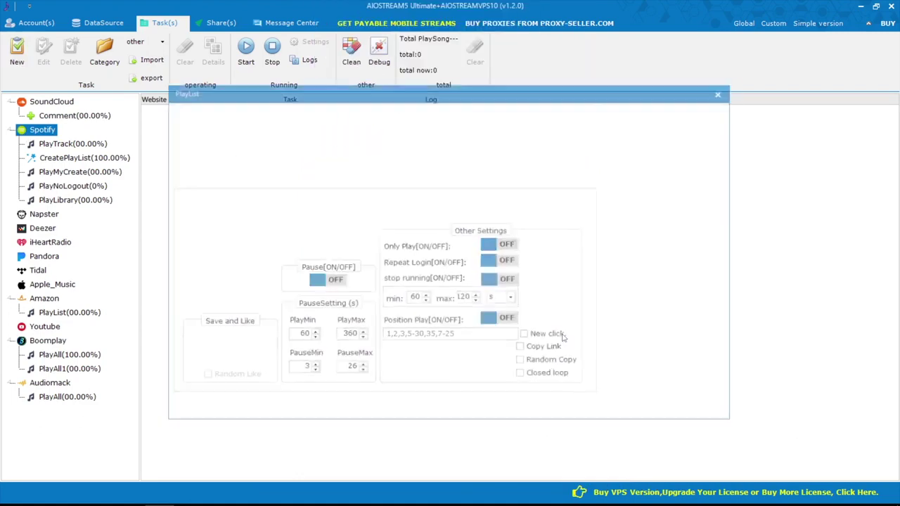
- Assign account source "a" and text source "t" to the PlayList task, with both account and text order set to Asc
{"action": "left_click", "coordinate": [303, 151]}
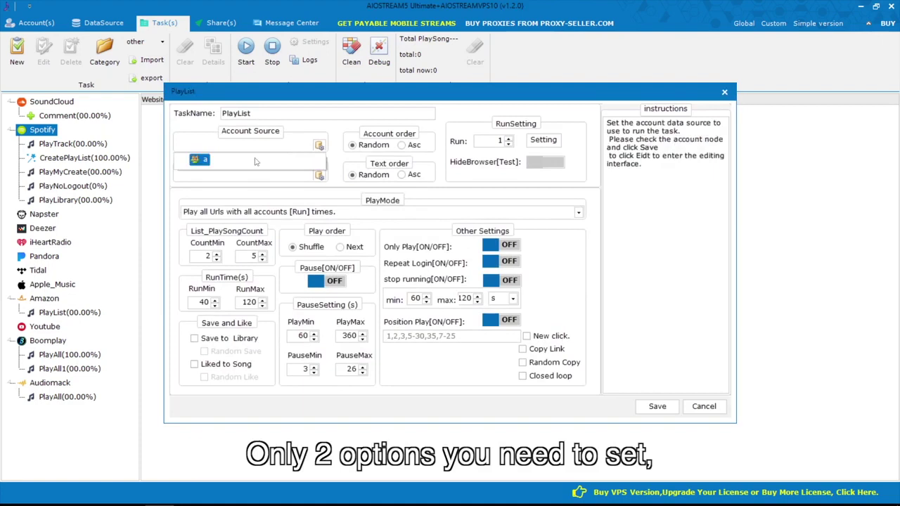
{"action": "left_click", "coordinate": [277, 156]}
{"action": "left_click", "coordinate": [244, 176]}
{"action": "left_click", "coordinate": [243, 189]}
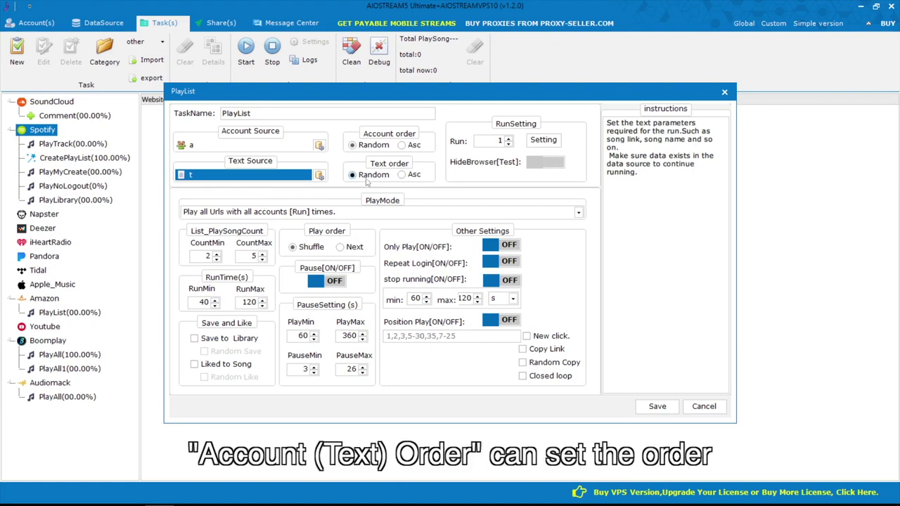
{"action": "left_click", "coordinate": [402, 145]}
{"action": "left_click", "coordinate": [403, 176]}
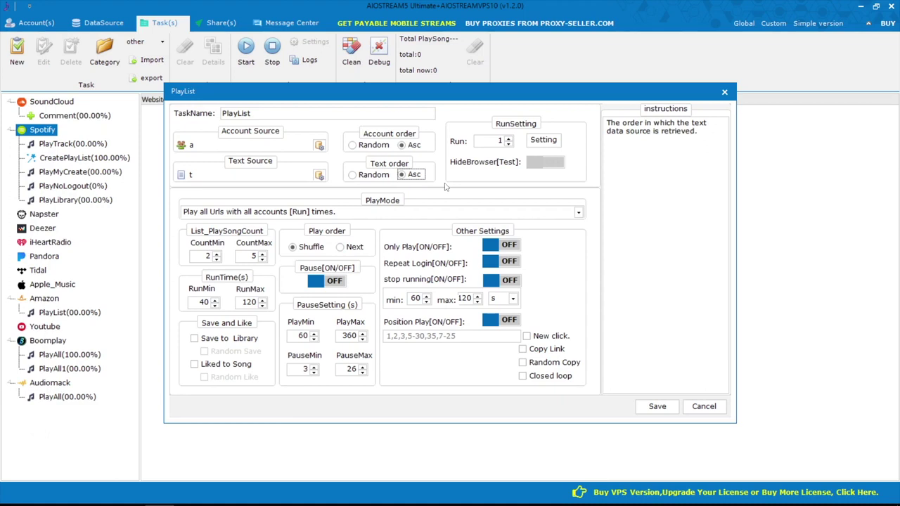
- Try a run count of 2 for the task and return it to 1
{"action": "left_click", "coordinate": [508, 140]}
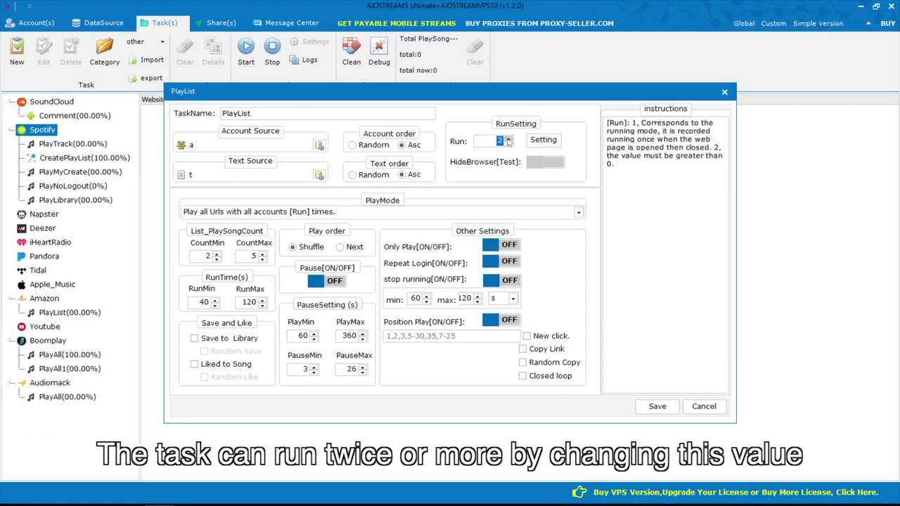
{"action": "left_click", "coordinate": [508, 144]}
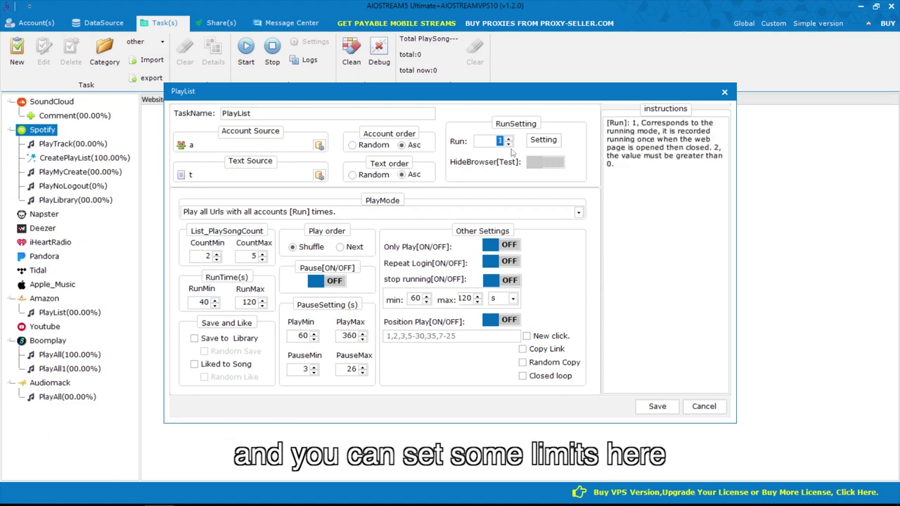
{"action": "left_click", "coordinate": [508, 144]}
- Examine the task's advanced run limits and the available play modes, keeping the existing settings
{"action": "left_click", "coordinate": [544, 140]}
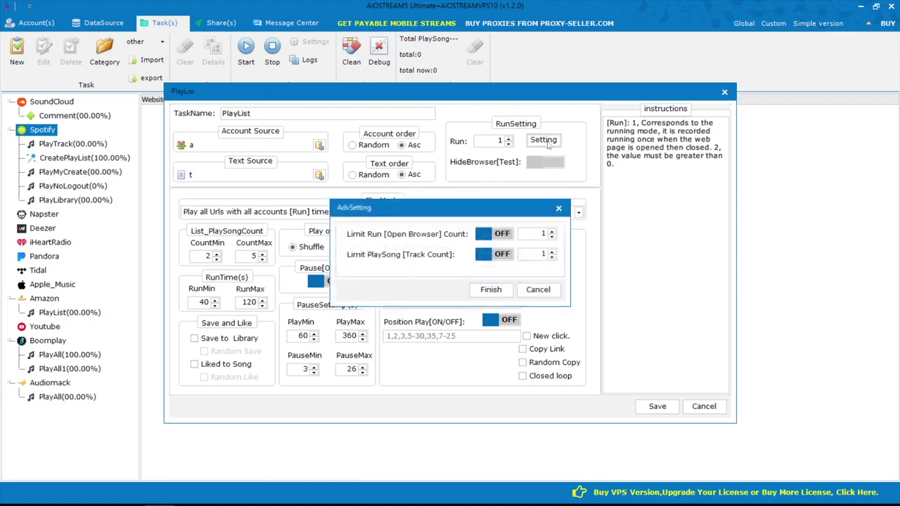
{"action": "key", "text": "Escape"}
{"action": "left_click", "coordinate": [415, 212]}
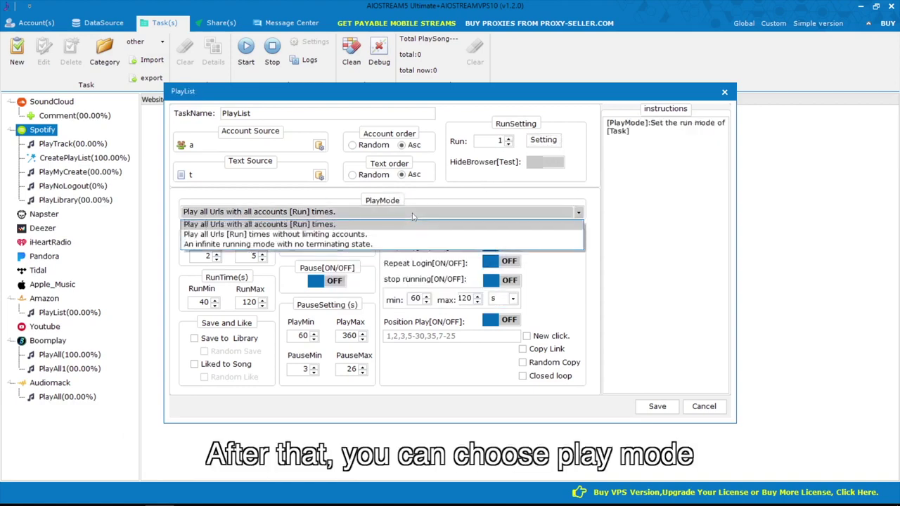
{"action": "left_click", "coordinate": [336, 211]}
- Set the maximum play song count to 3 and the minimum run time to 60 seconds
{"action": "left_click", "coordinate": [254, 256]}
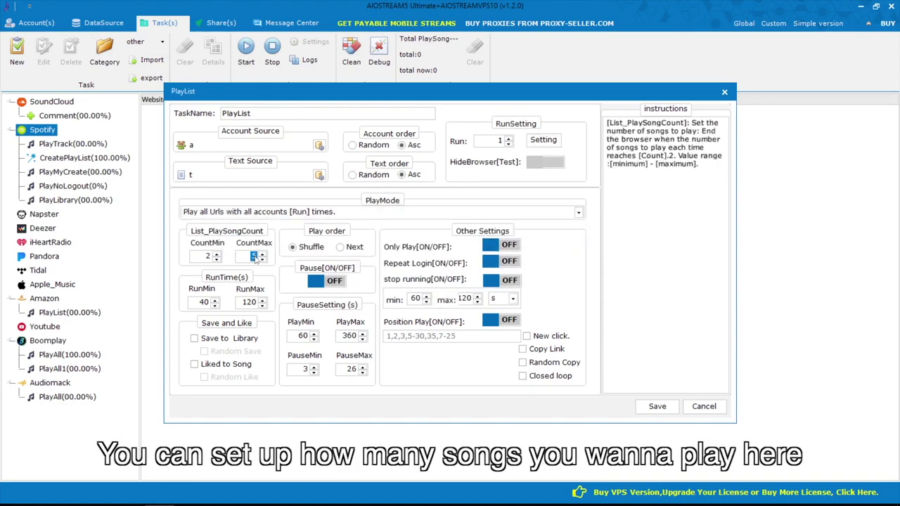
{"action": "left_click", "coordinate": [204, 303]}
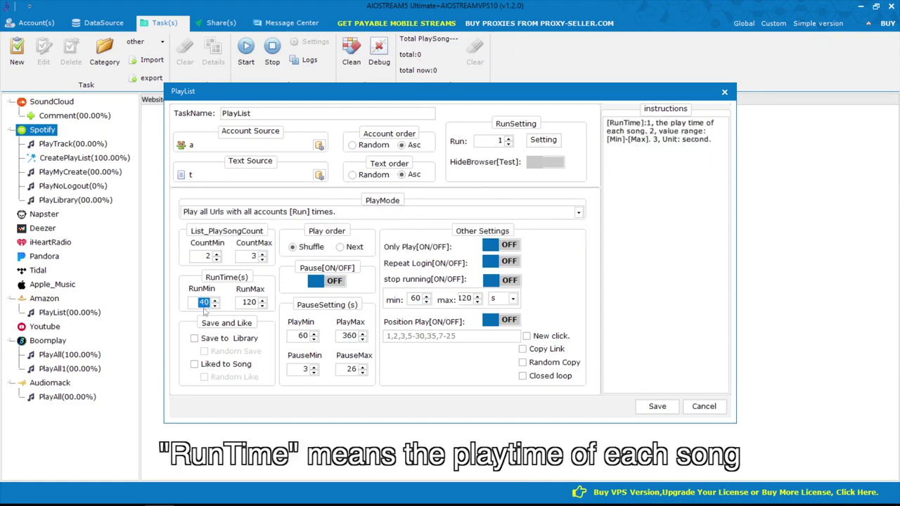
{"action": "type", "text": "60"}
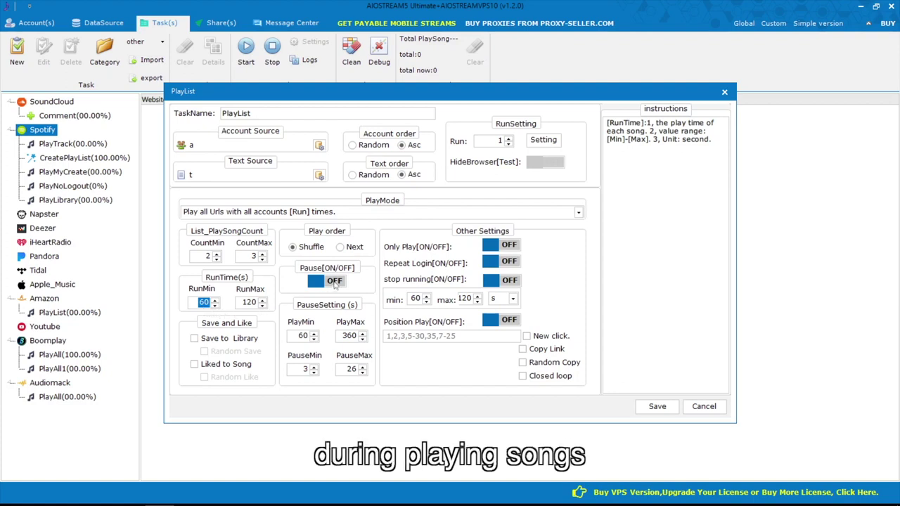
- Try switching the Pause, Only Play and Repeat Login options on and back off
{"action": "left_click", "coordinate": [334, 282]}
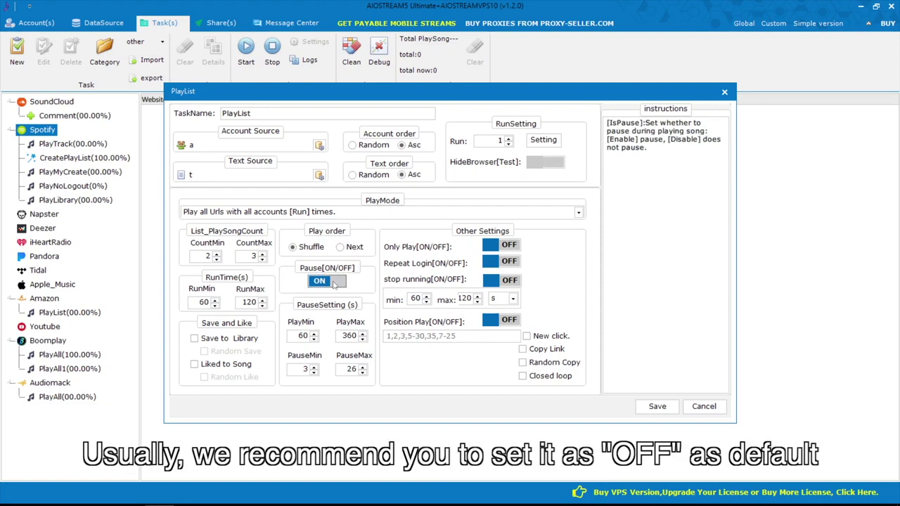
{"action": "left_click", "coordinate": [335, 282]}
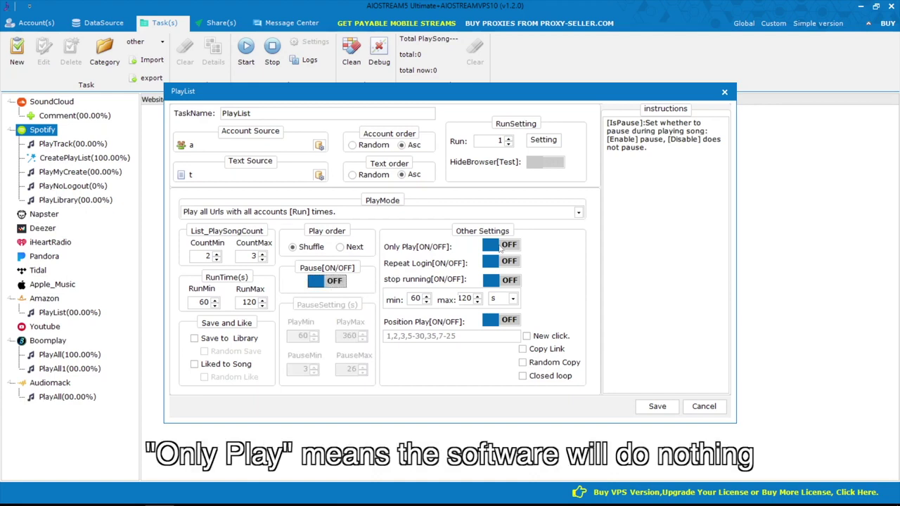
{"action": "left_click", "coordinate": [502, 246]}
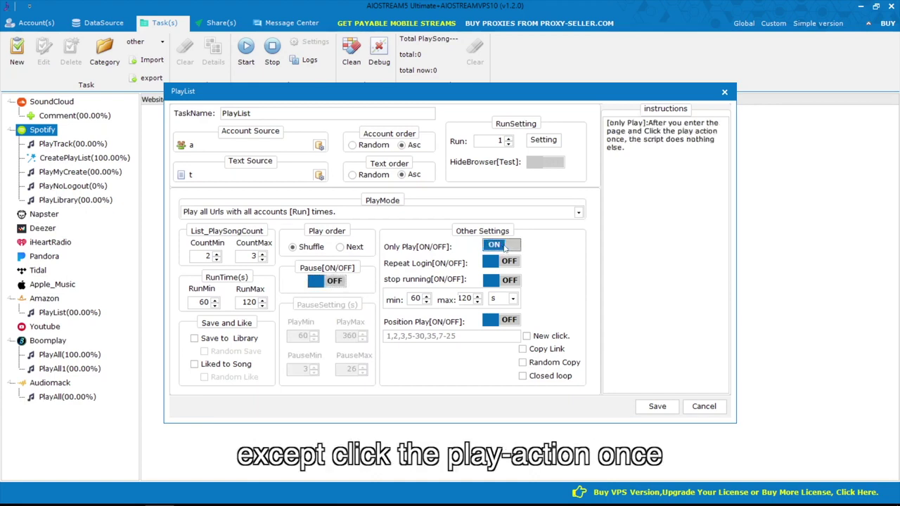
{"action": "left_click", "coordinate": [503, 246]}
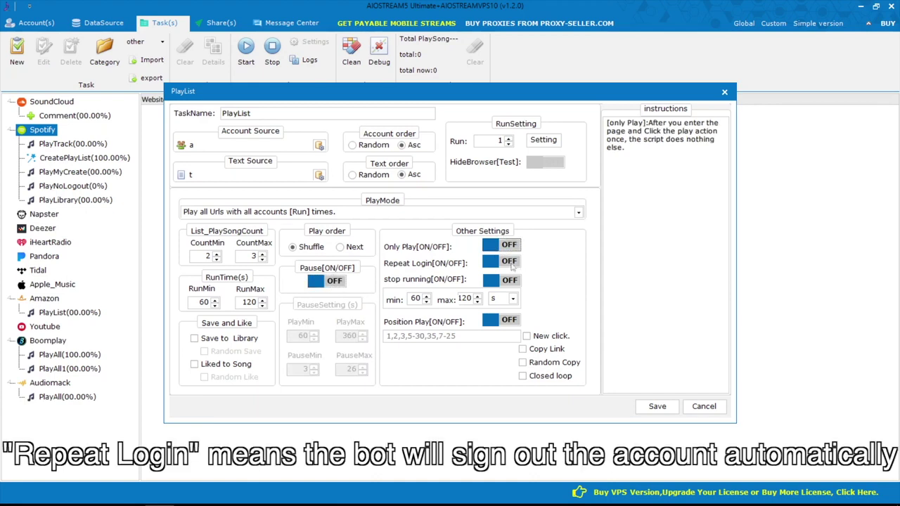
{"action": "left_click", "coordinate": [511, 264]}
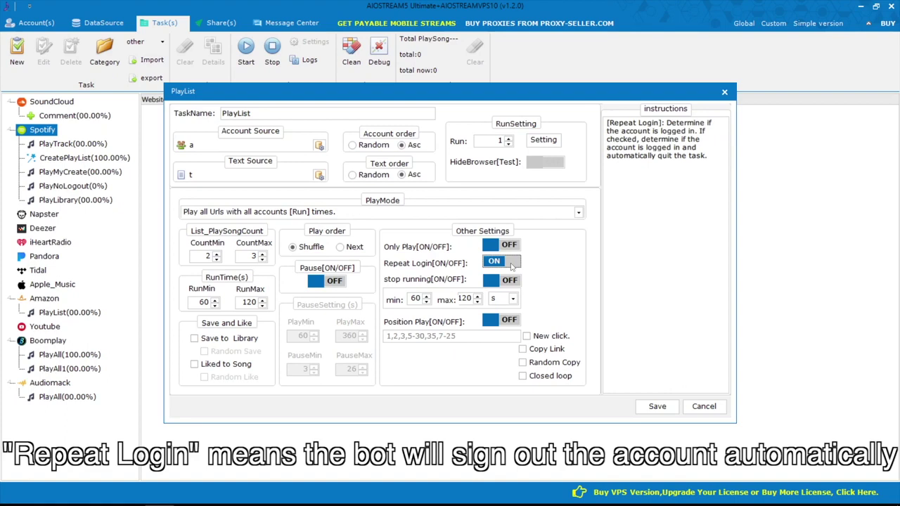
{"action": "left_click", "coordinate": [503, 263]}
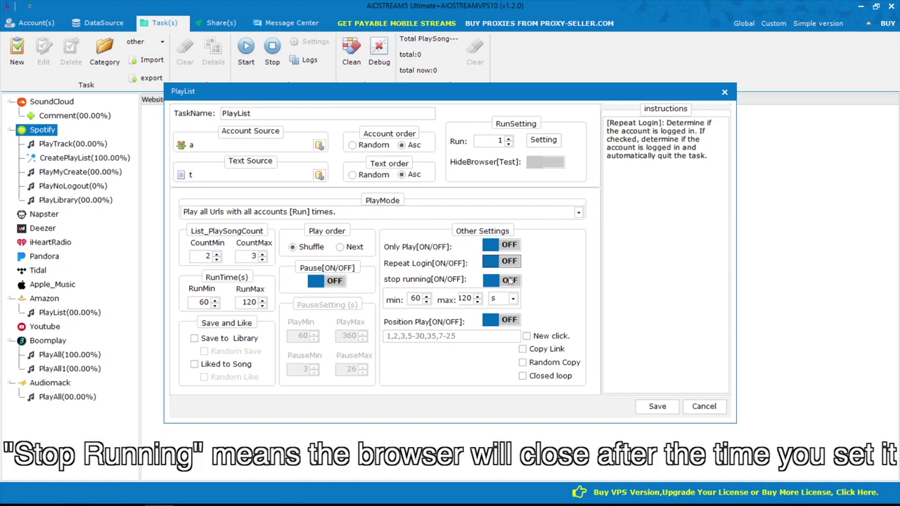
- Try switching the stop running and Position Play options on and back off
{"action": "left_click", "coordinate": [509, 281]}
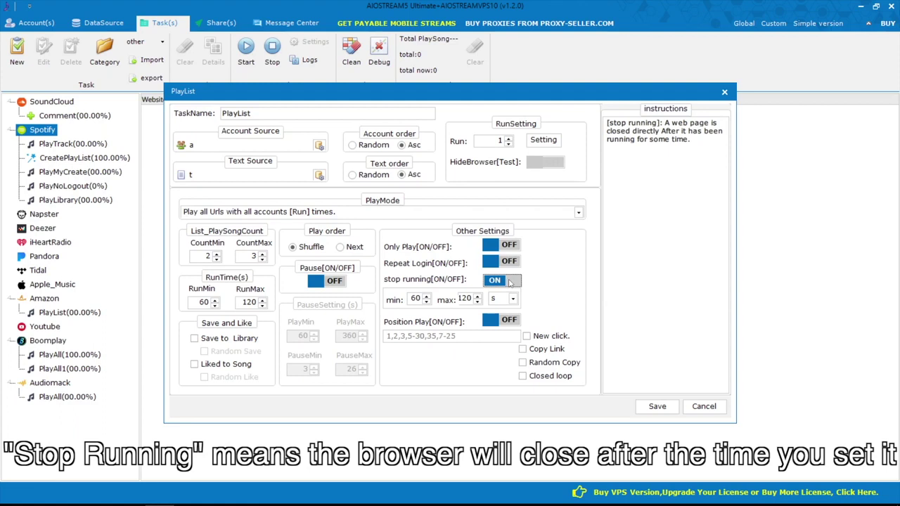
{"action": "left_click", "coordinate": [510, 281]}
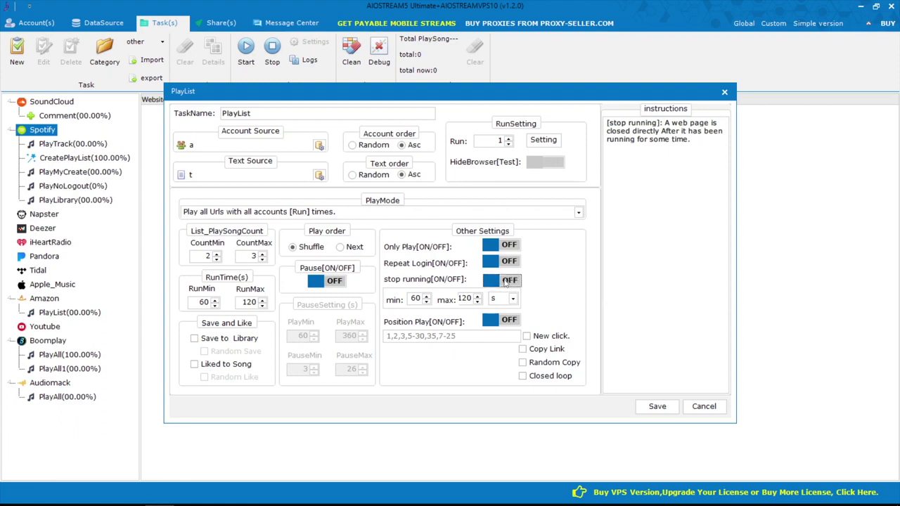
{"action": "left_click", "coordinate": [499, 321]}
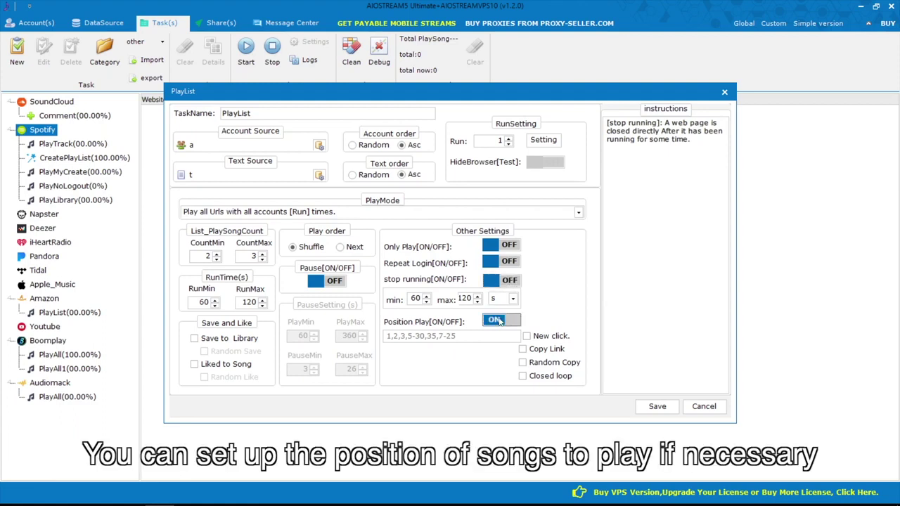
{"action": "left_click", "coordinate": [499, 320]}
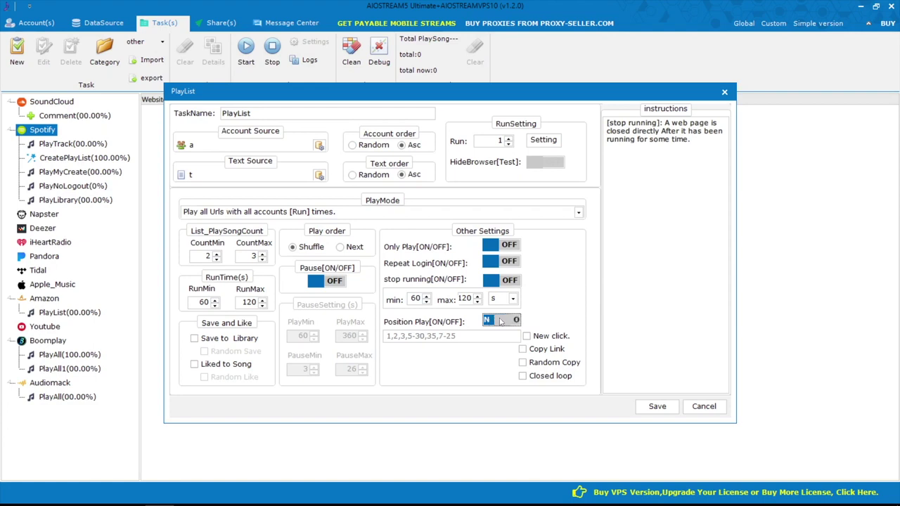
- Toggle the New click option and save the PlayList task
{"action": "left_click", "coordinate": [526, 336]}
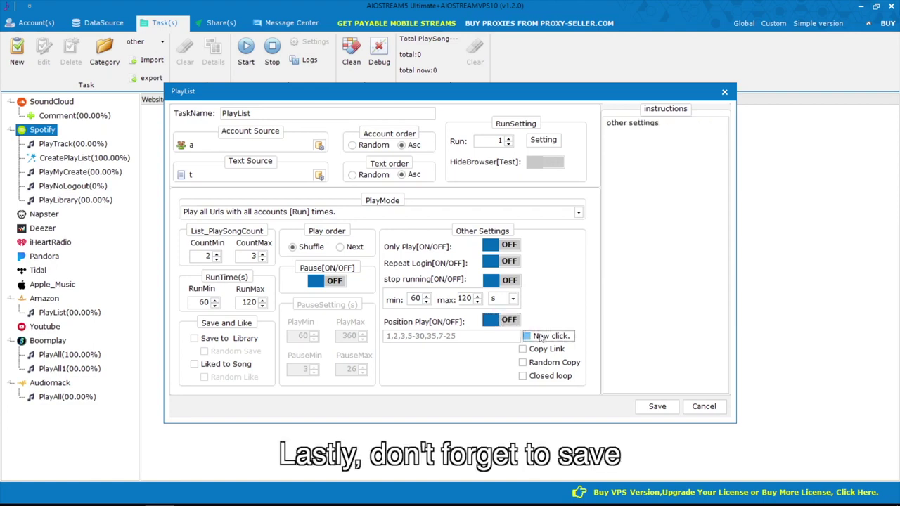
{"action": "left_click", "coordinate": [643, 407]}
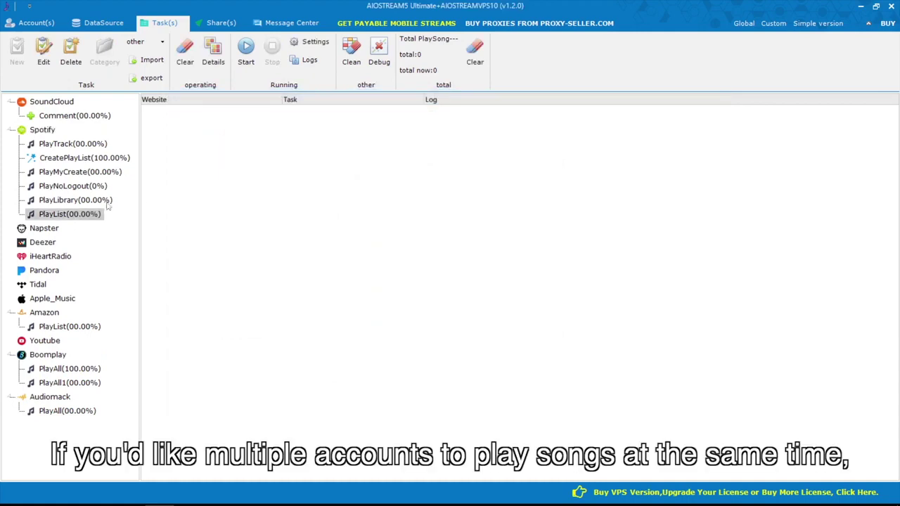
- Set the Spotify PlayList task's maximum run threads to 2, keeping its task schedule disabled
{"action": "left_click", "coordinate": [80, 215]}
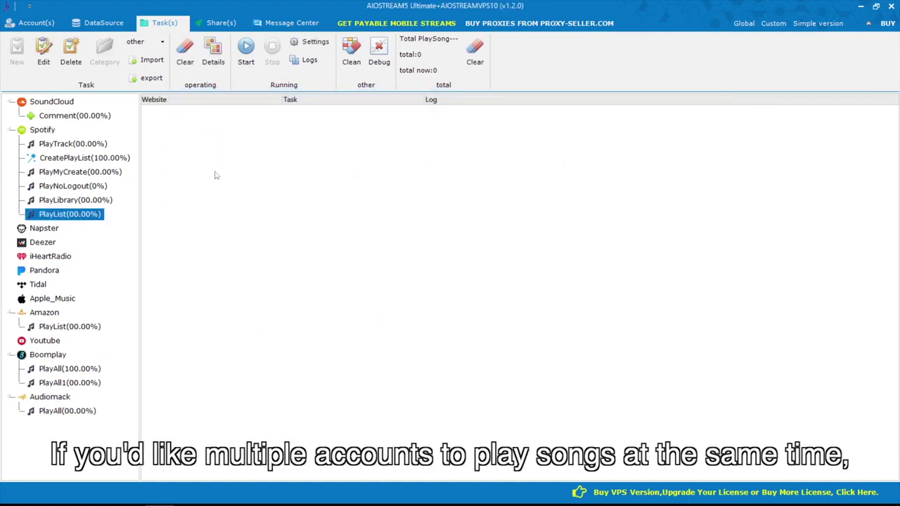
{"action": "left_click", "coordinate": [310, 41]}
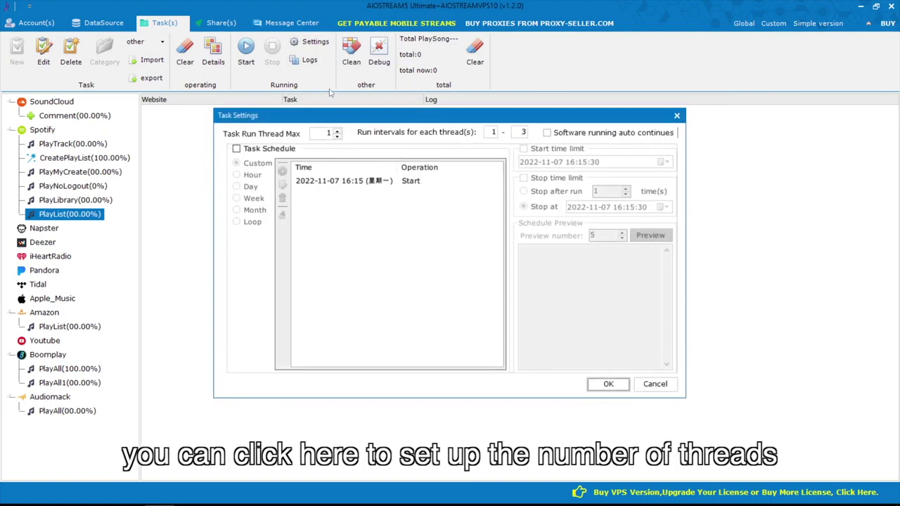
{"action": "left_click", "coordinate": [337, 130]}
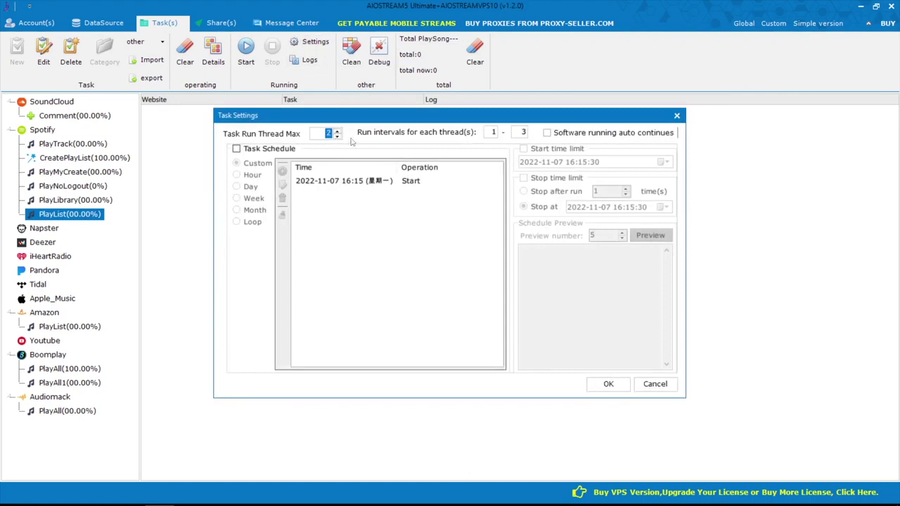
{"action": "left_click", "coordinate": [258, 150]}
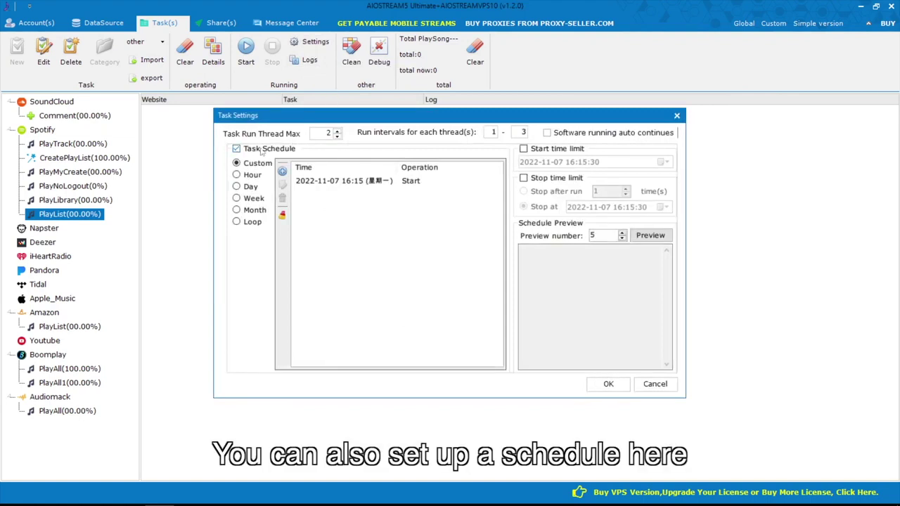
{"action": "left_click", "coordinate": [264, 150]}
{"action": "left_click", "coordinate": [608, 384]}
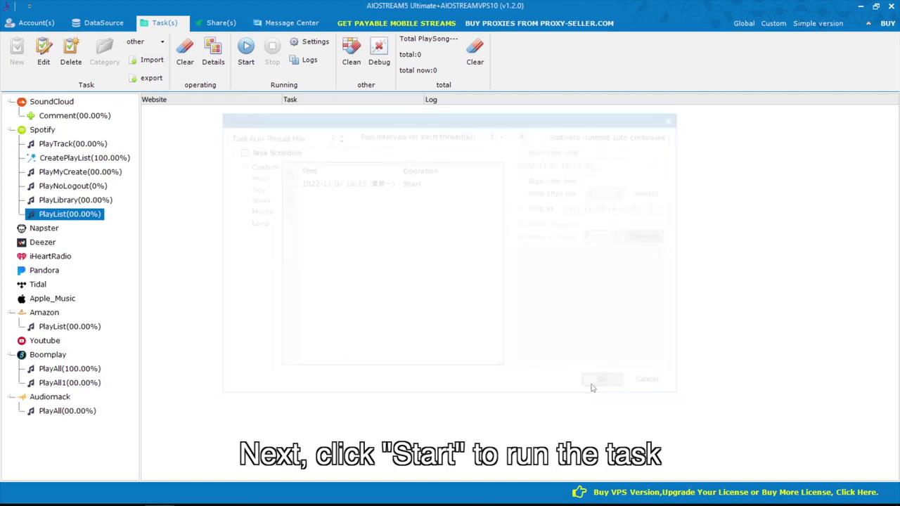
- Run the Spotify PlayList task to completion and clear its cache so it can be run again
{"action": "left_click", "coordinate": [255, 68]}
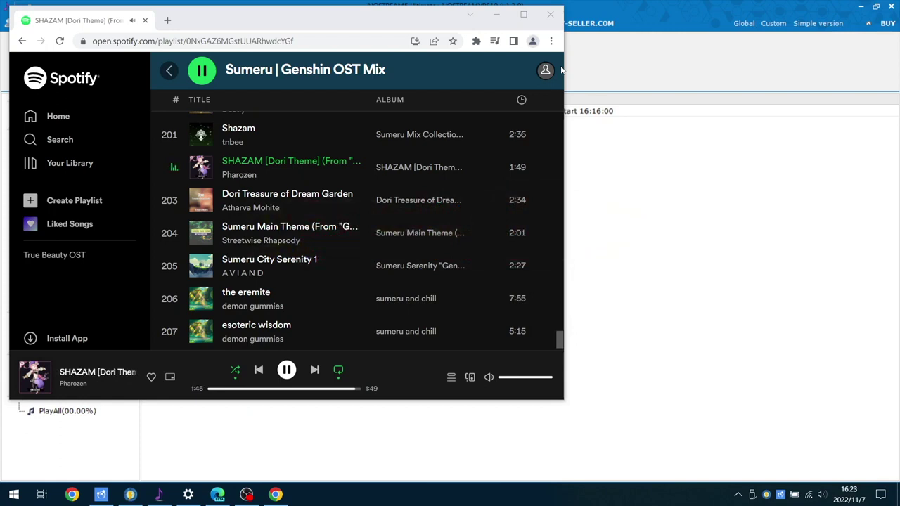
{"action": "key", "text": "space"}
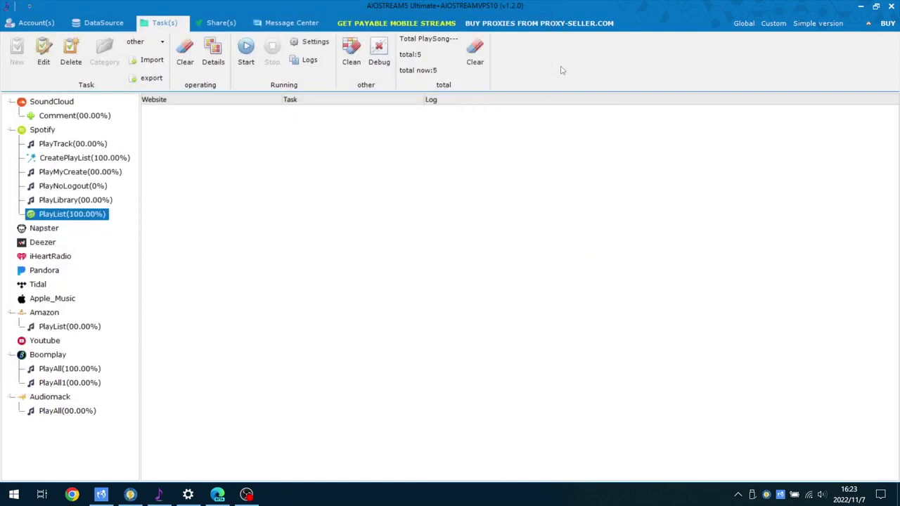
{"action": "left_click", "coordinate": [185, 53]}
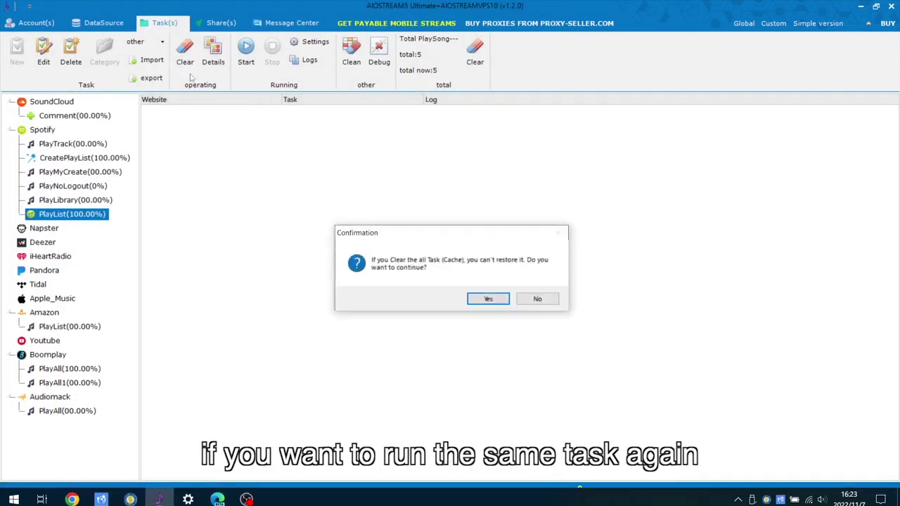
{"action": "left_click", "coordinate": [484, 299]}
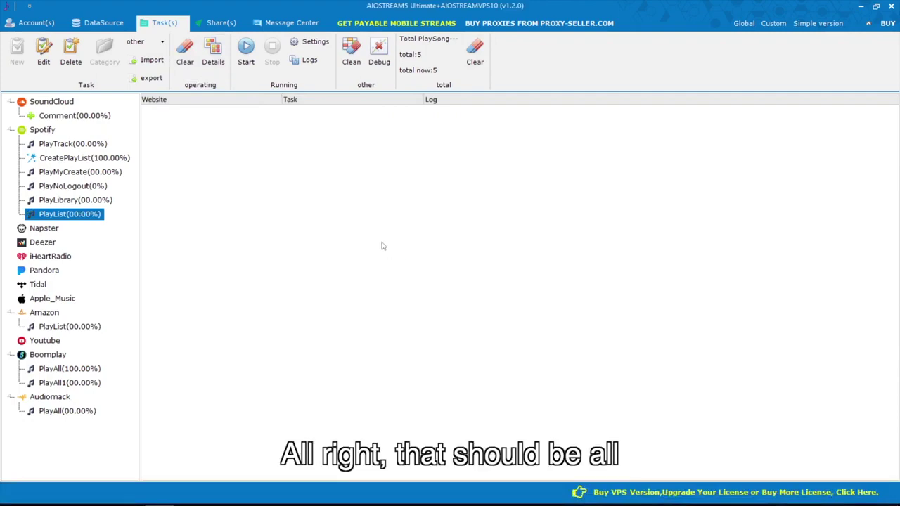